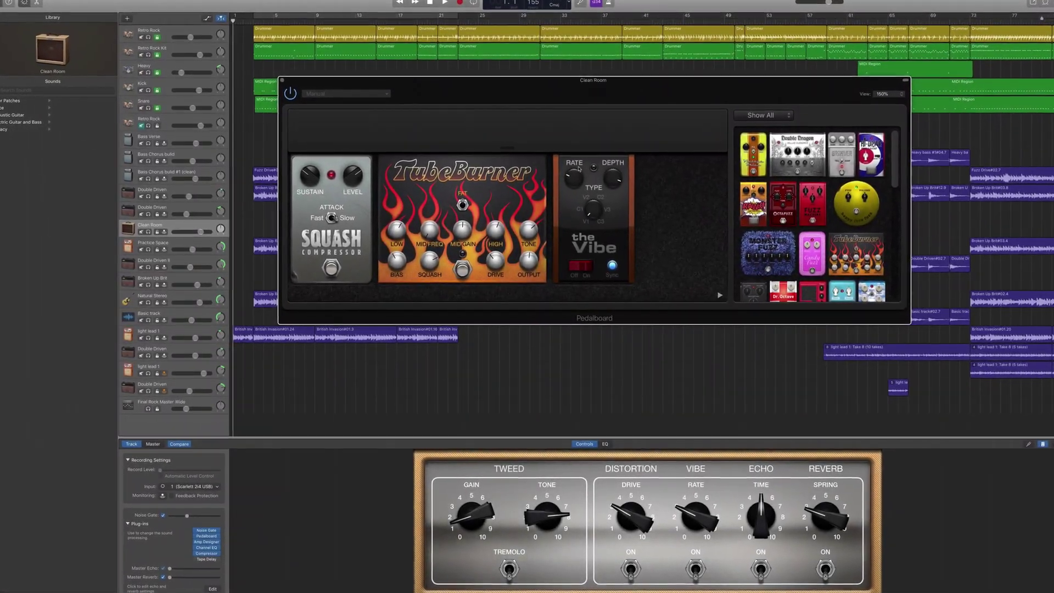
- Arrange the Clean Room pedalboard as Squash Compressor, the Vibe, TieDye Delay, TubeBurner and Happy Face
{"action": "left_click_drag", "start_coordinate": [579, 169], "coordinate": [776, 179]}
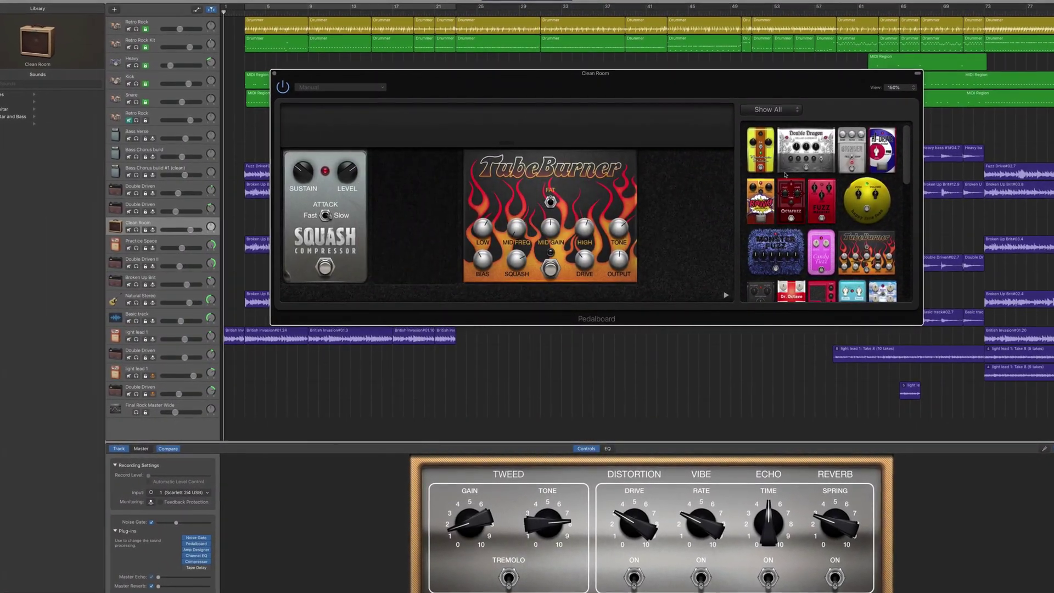
{"action": "key", "text": "super+z"}
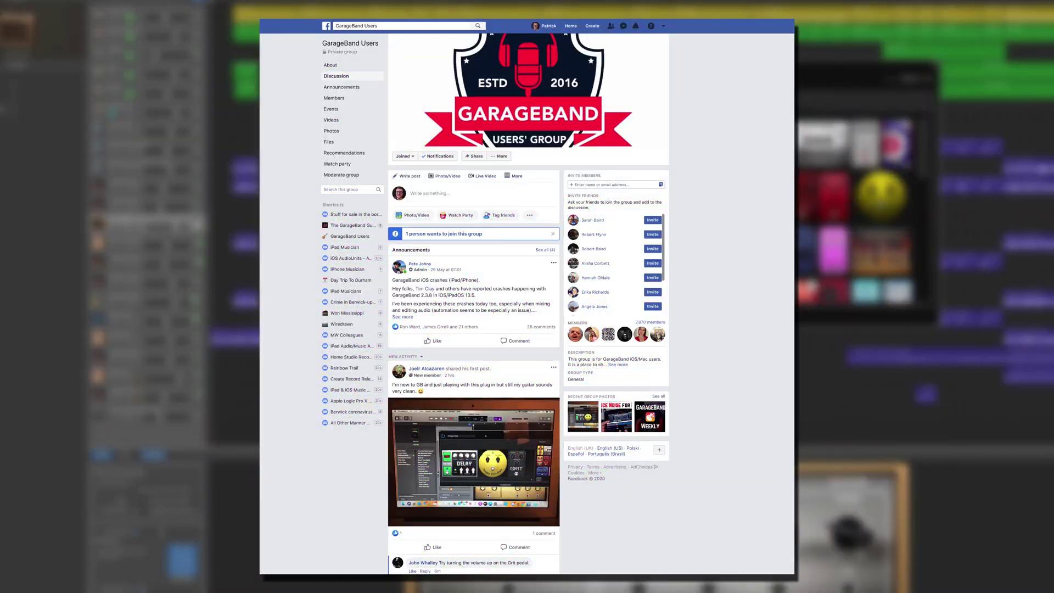
{"action": "left_click_drag", "start_coordinate": [872, 198], "coordinate": [695, 278]}
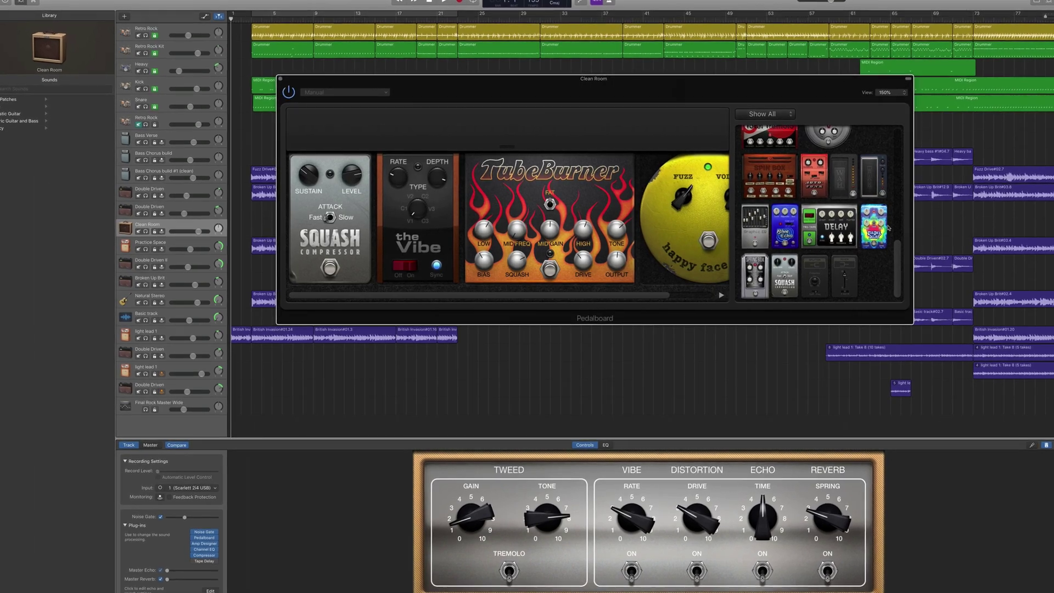
{"action": "left_click_drag", "start_coordinate": [881, 227], "coordinate": [467, 201]}
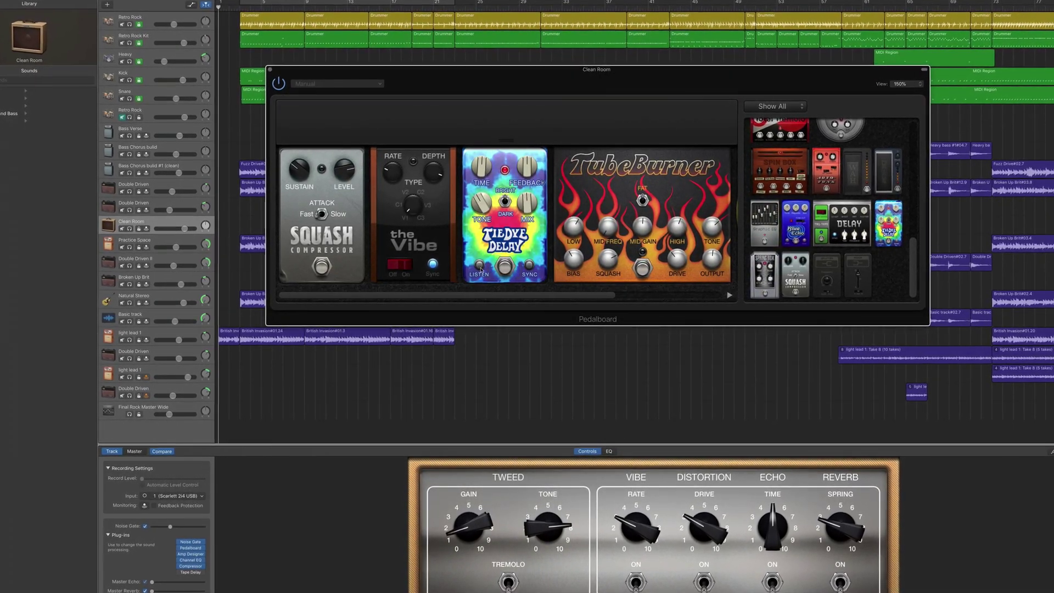
{"action": "mouse_move", "coordinate": [482, 203]}
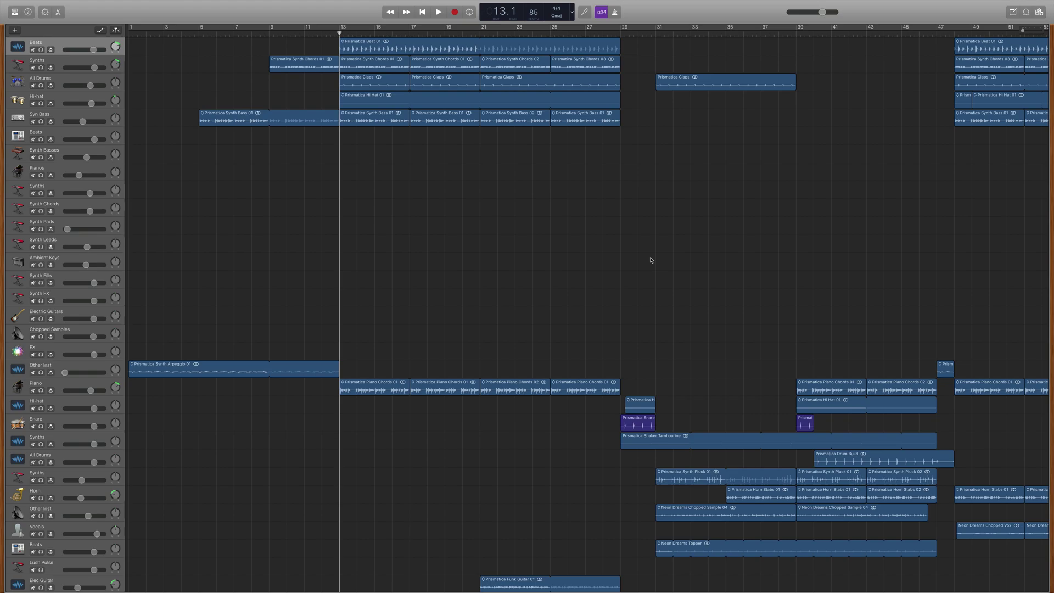
- Play the Prismatica project from bar 13 briefly and stop playback
{"action": "key", "text": "space"}
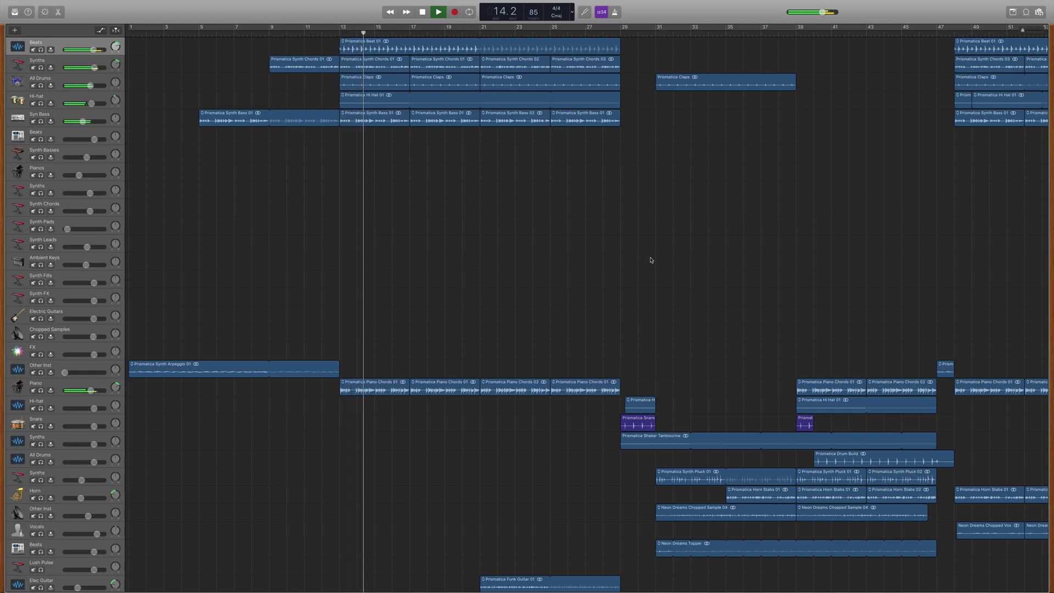
{"action": "key", "text": "space"}
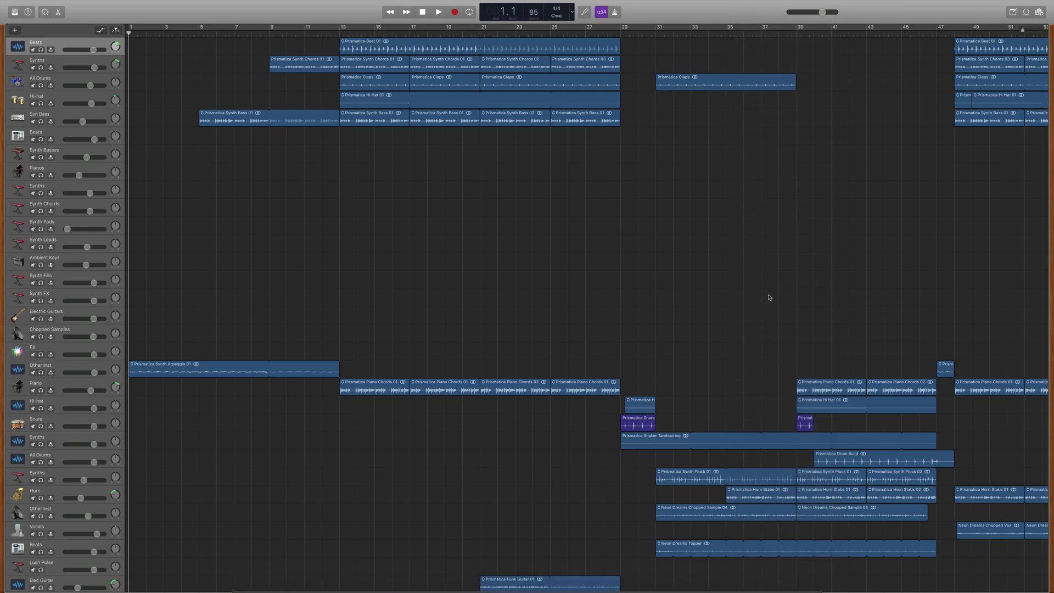
- Switch to QuickTime Player and create a new screen recording
{"action": "key", "text": "super+q"}
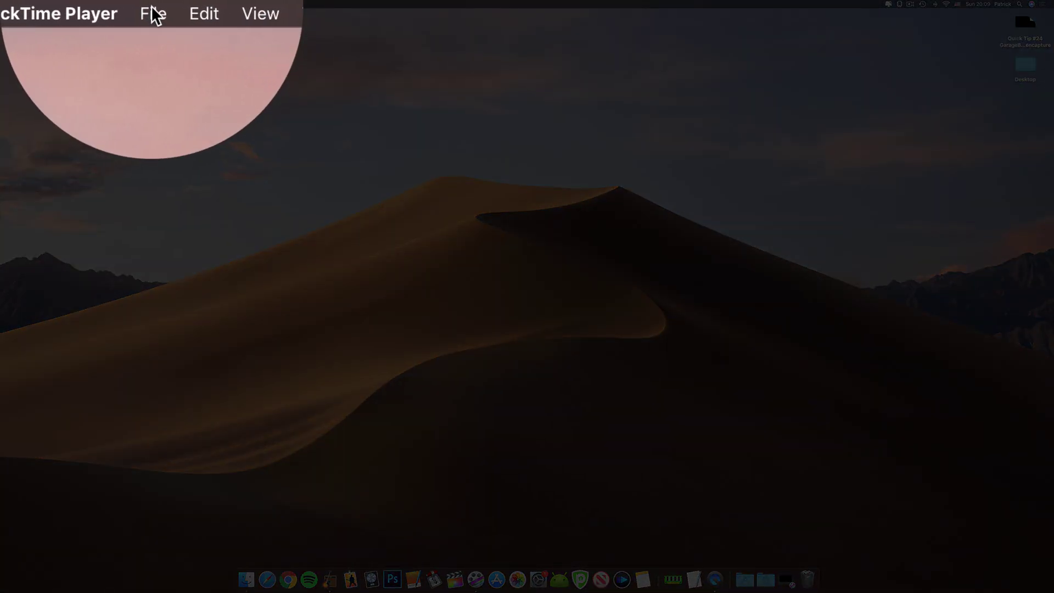
{"action": "left_click", "coordinate": [74, 4]}
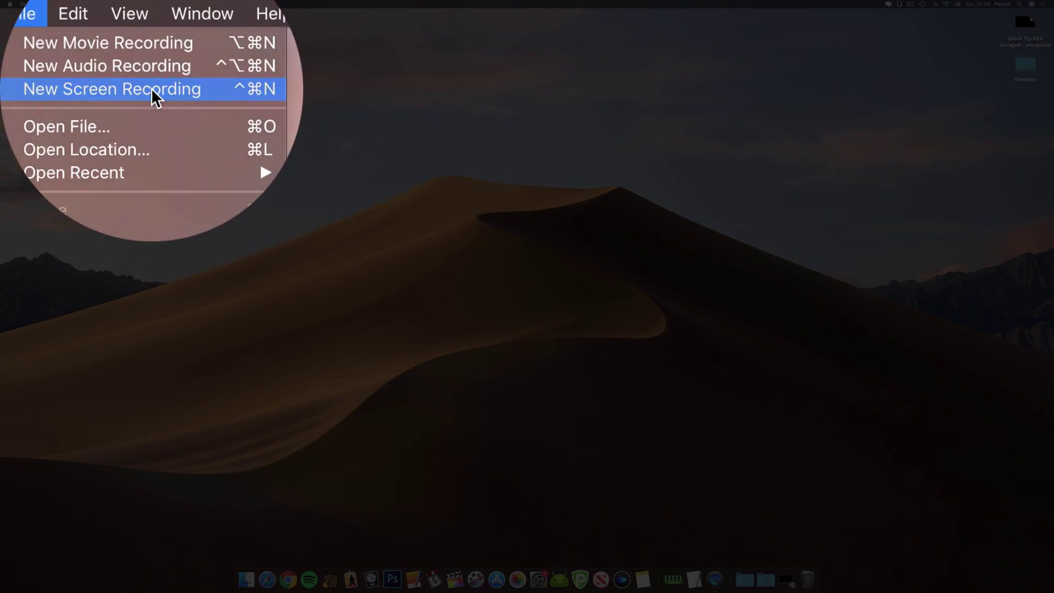
{"action": "left_click", "coordinate": [152, 91]}
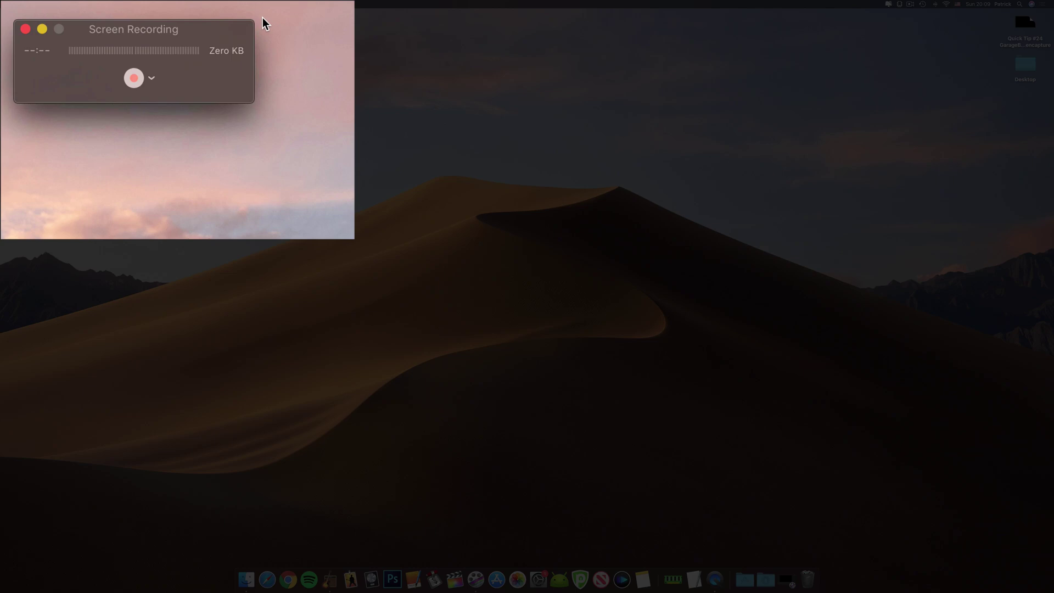
- Start recording the full screen, keeping the microphone option at None
{"action": "left_click", "coordinate": [151, 78]}
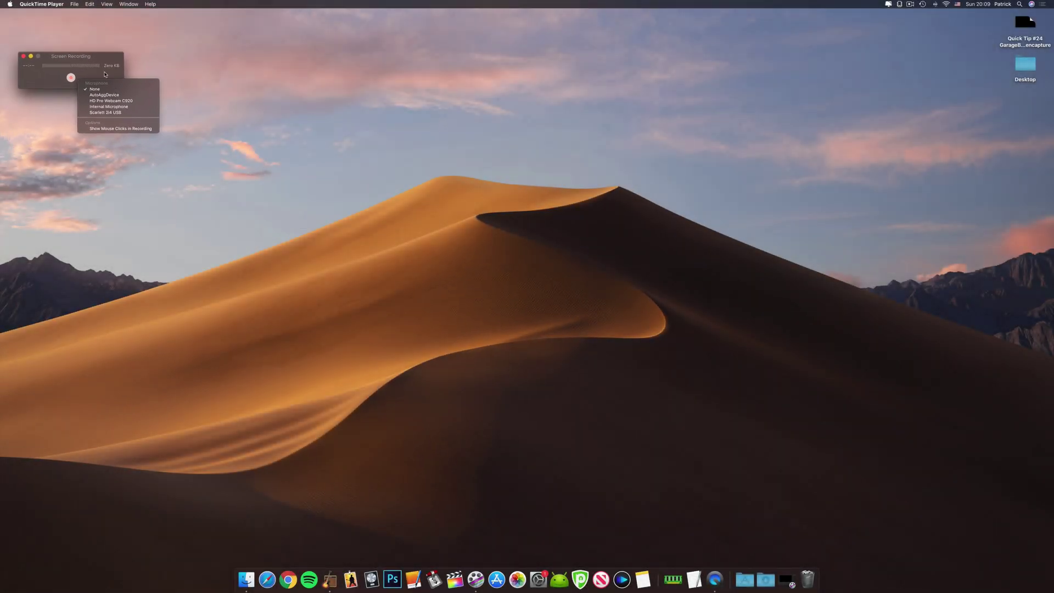
{"action": "left_click", "coordinate": [105, 74]}
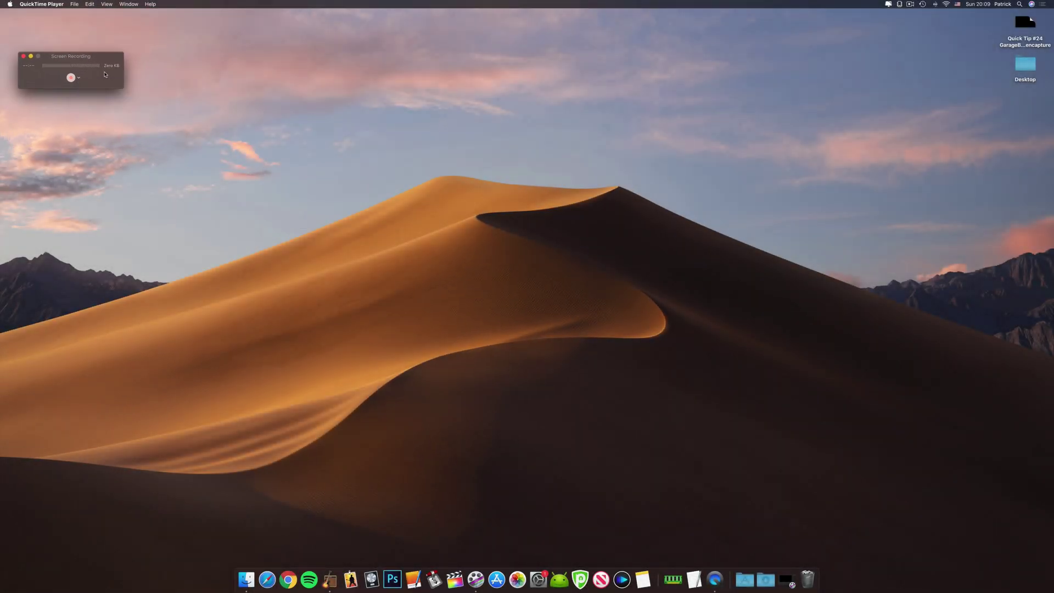
{"action": "left_click", "coordinate": [71, 78]}
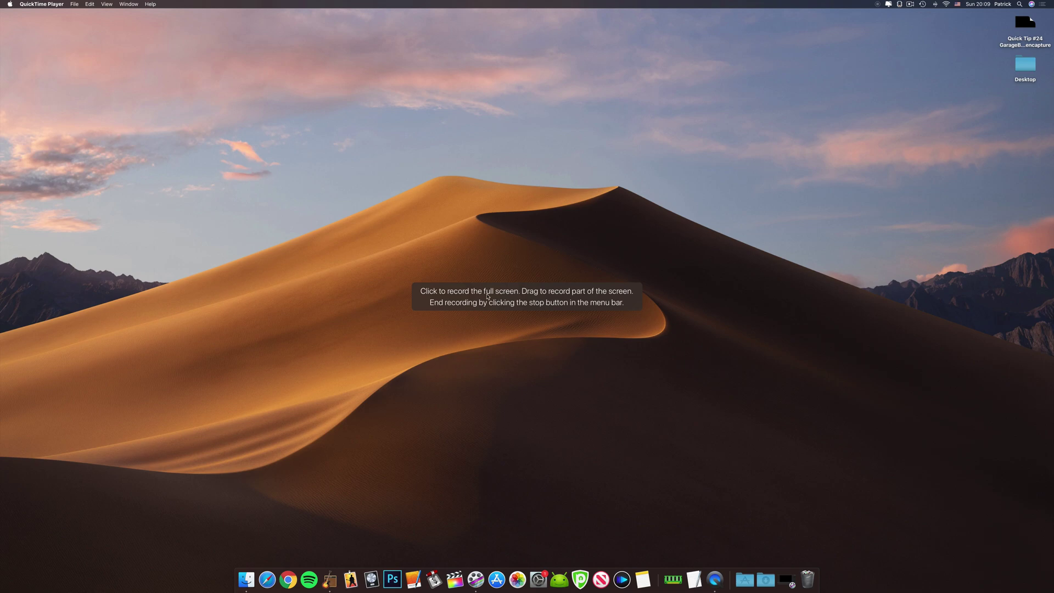
{"action": "left_click", "coordinate": [506, 296]}
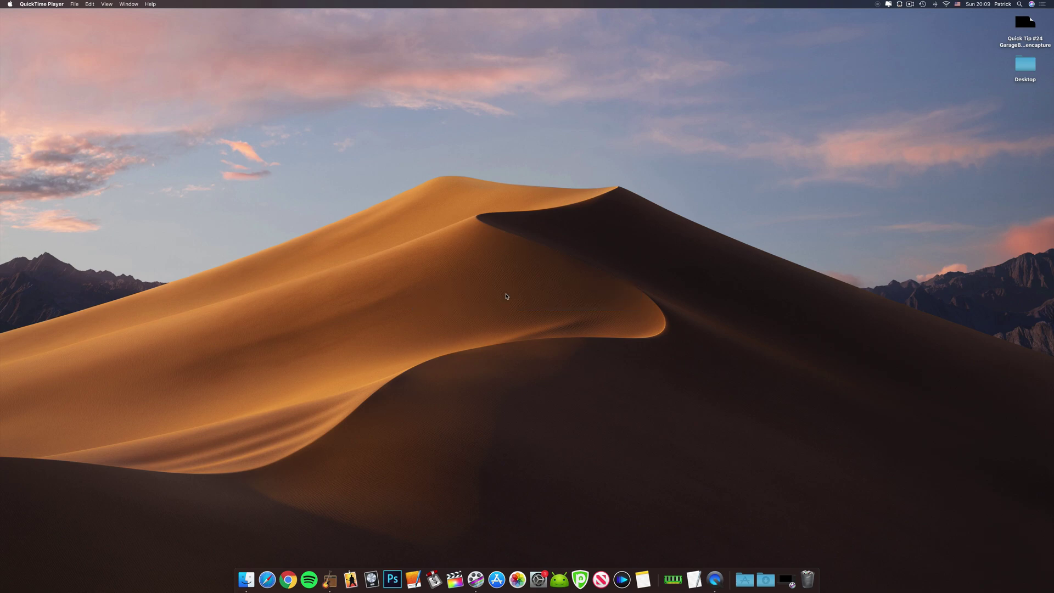
- Switch to the GarageBand project and play it from bar 1 while the screen is being recorded
{"action": "key", "text": "ctrl+Up"}
{"action": "left_click", "coordinate": [565, 36]}
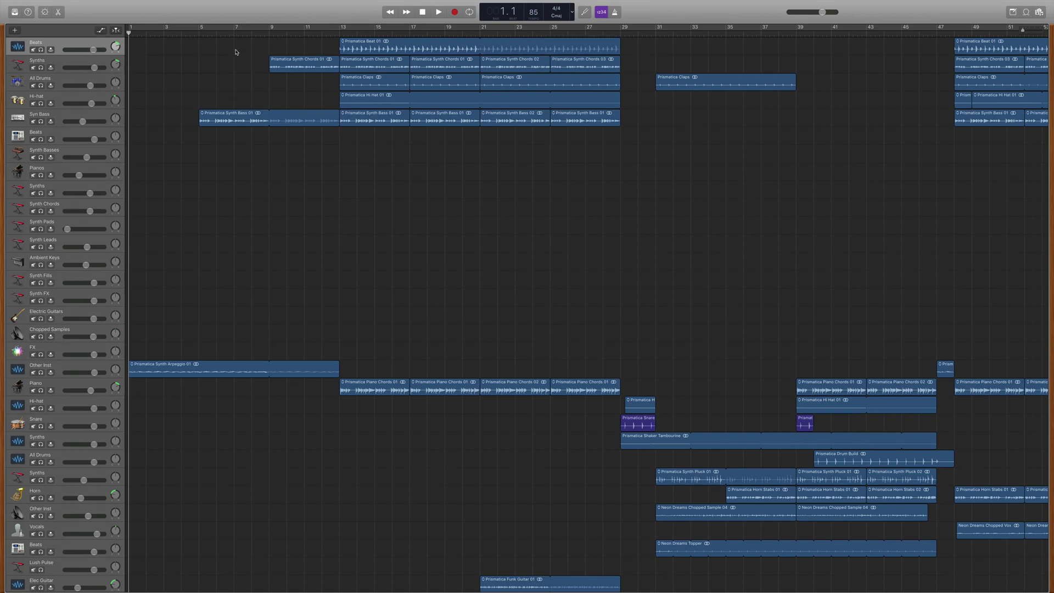
{"action": "key", "text": "space"}
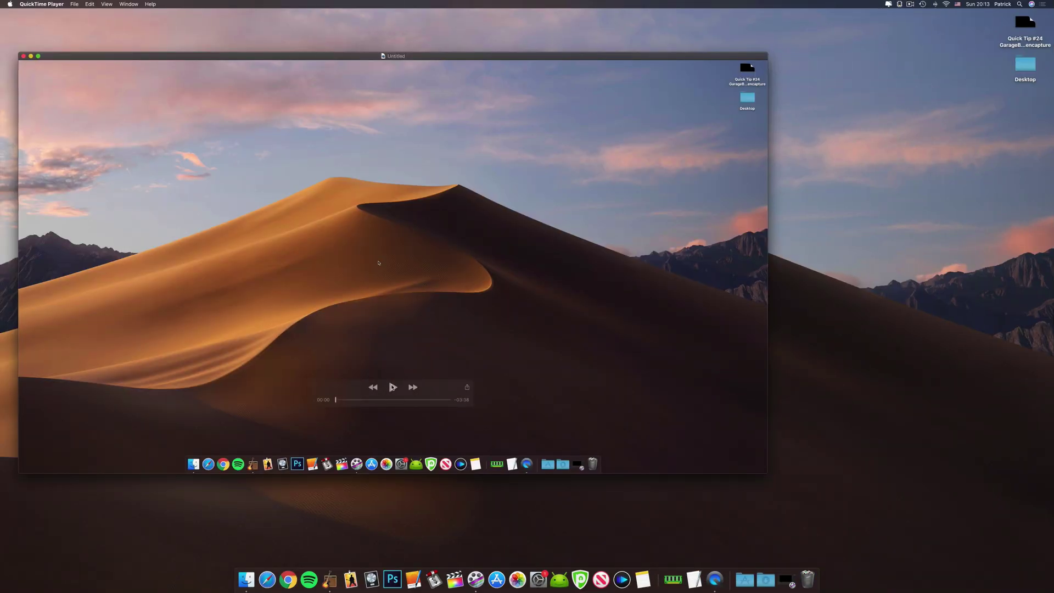
- Review the finished screen recording by skimming ahead and playing part of it in QuickTime Player
{"action": "left_click_drag", "start_coordinate": [340, 400], "coordinate": [349, 400]}
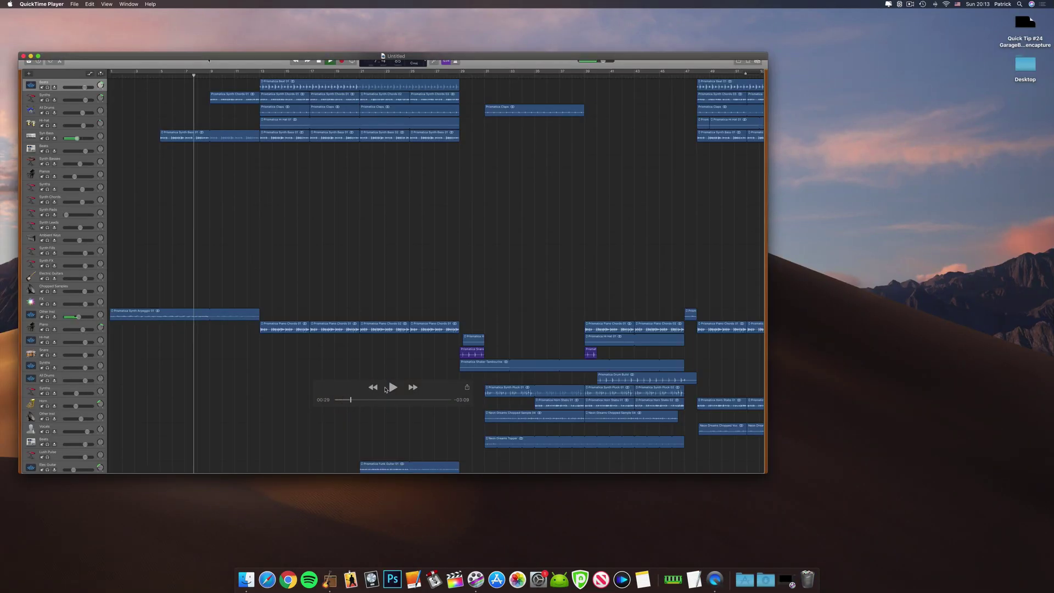
{"action": "left_click", "coordinate": [393, 387]}
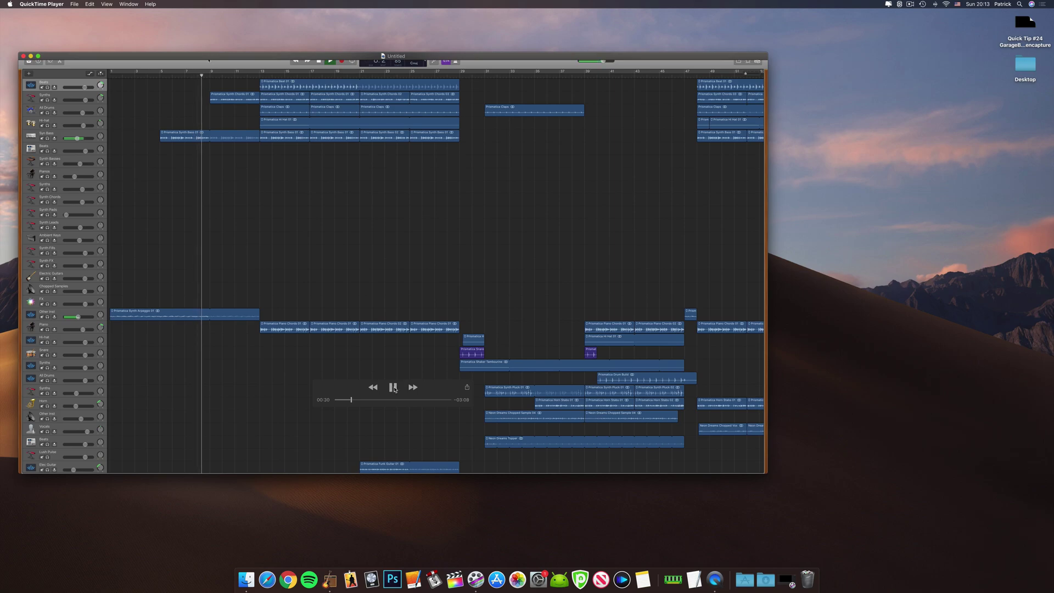
{"action": "left_click", "coordinate": [368, 399]}
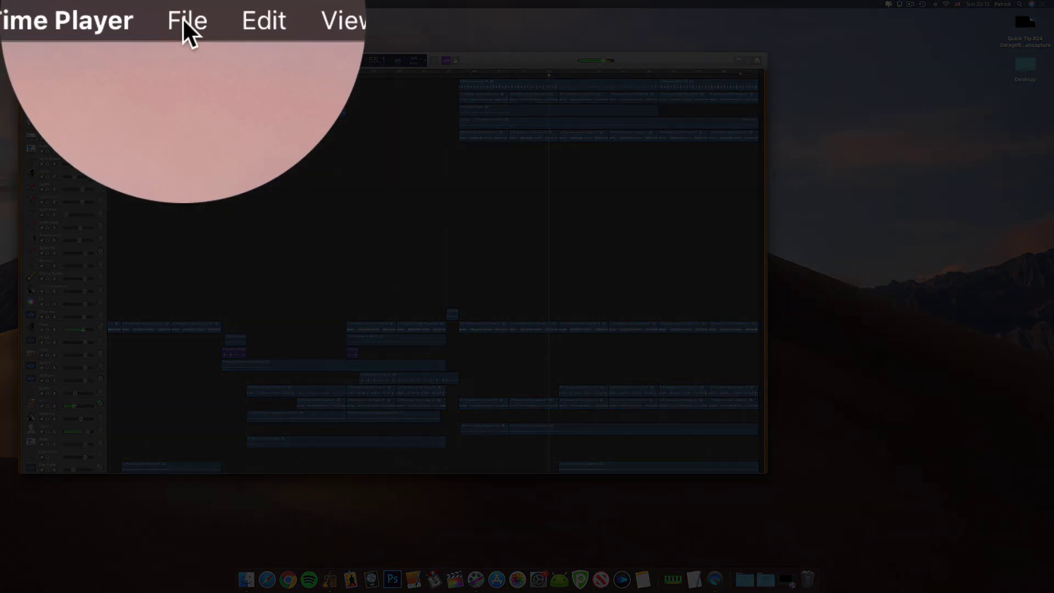
- Save the screen recording to the Desktop as "This is Prismatica Project"
{"action": "left_click", "coordinate": [74, 4]}
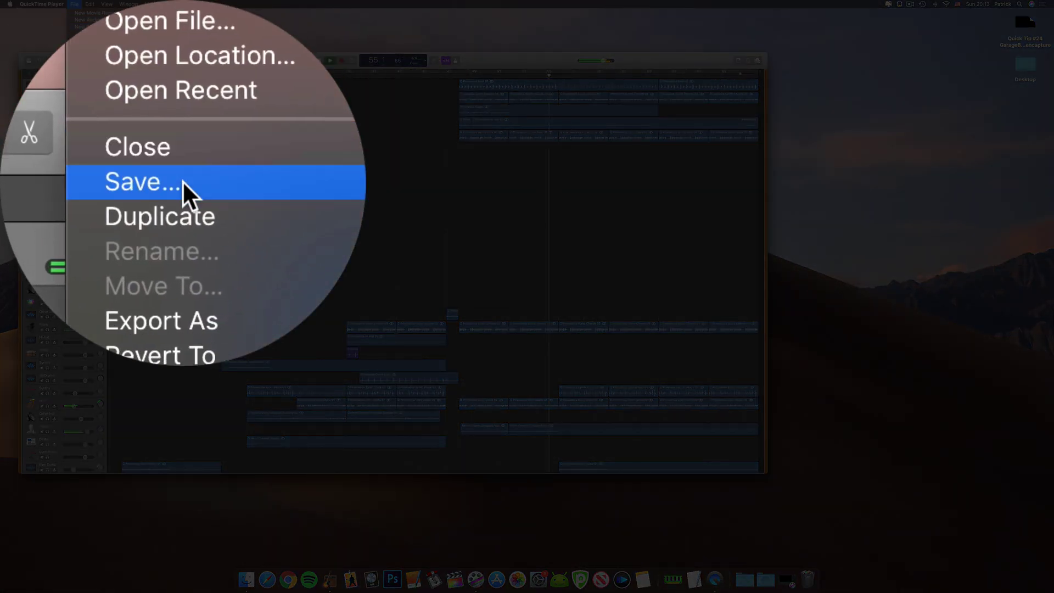
{"action": "left_click", "coordinate": [90, 64]}
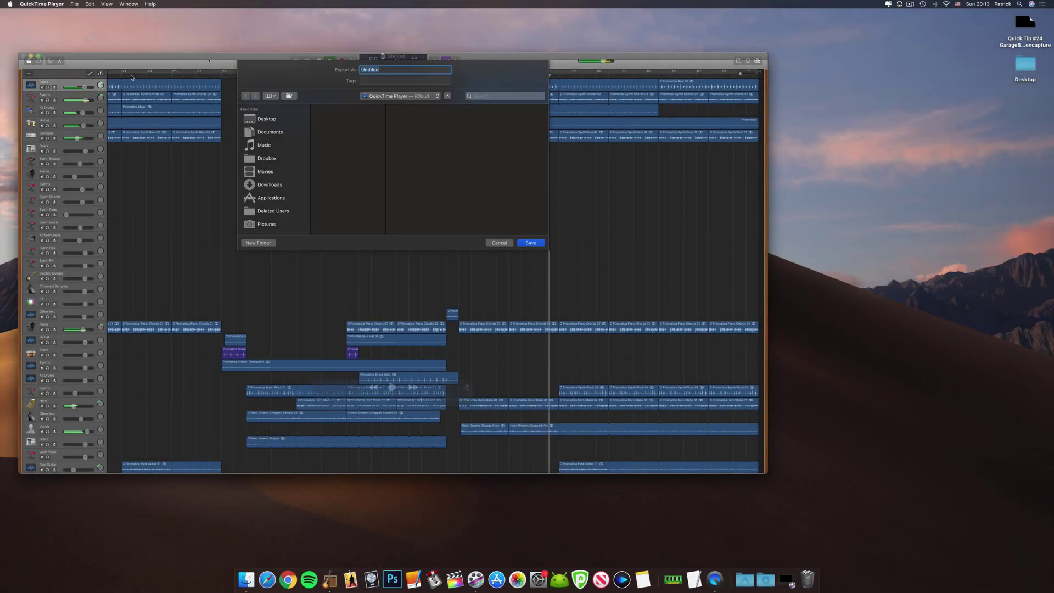
{"action": "type", "text": "This is Prismatica Project"}
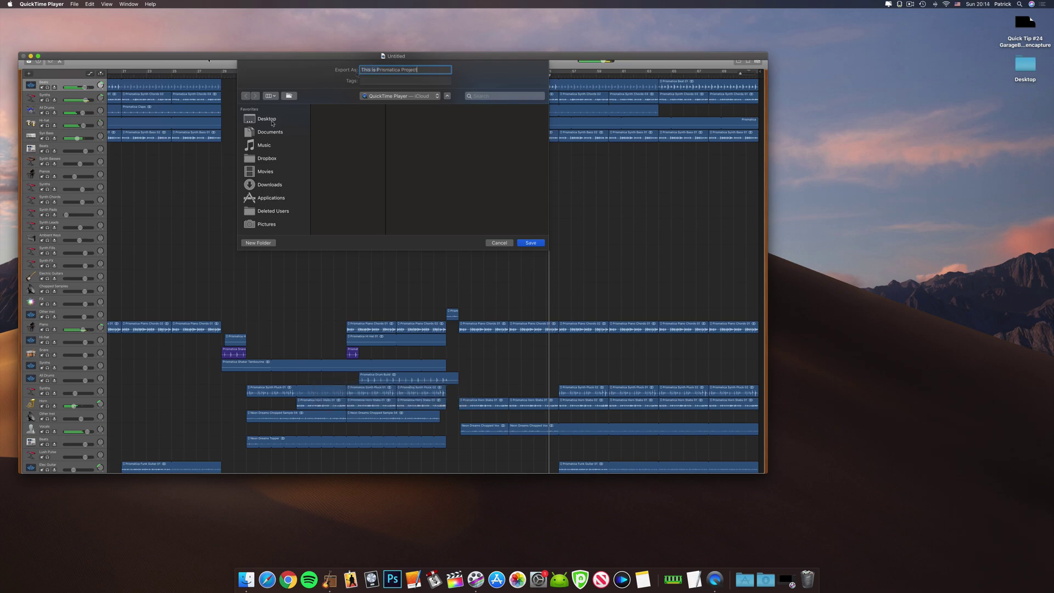
{"action": "left_click", "coordinate": [268, 119]}
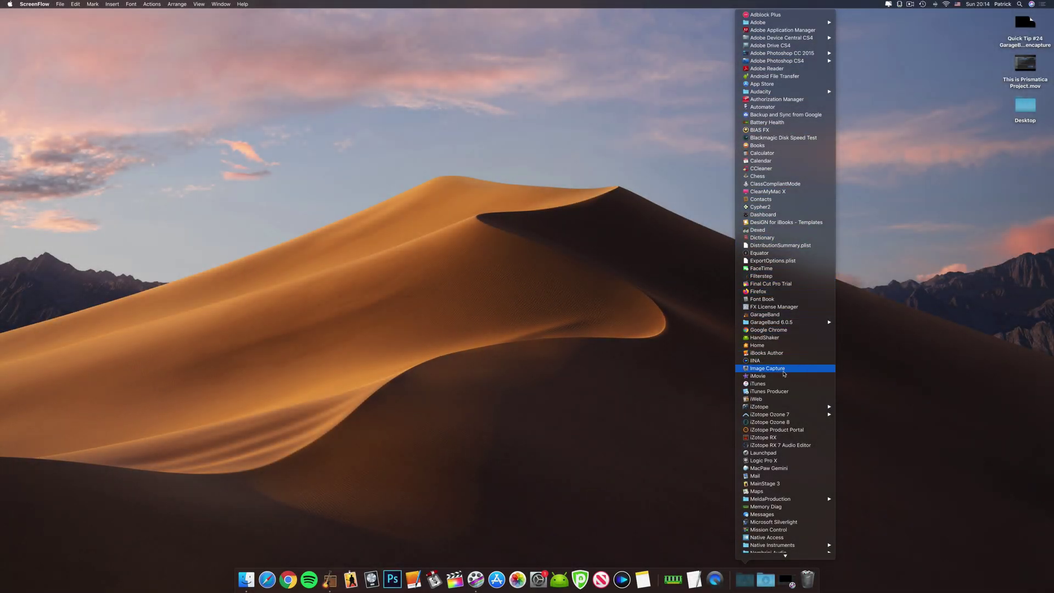
- Open iMovie and create a new movie project
{"action": "left_click", "coordinate": [806, 377]}
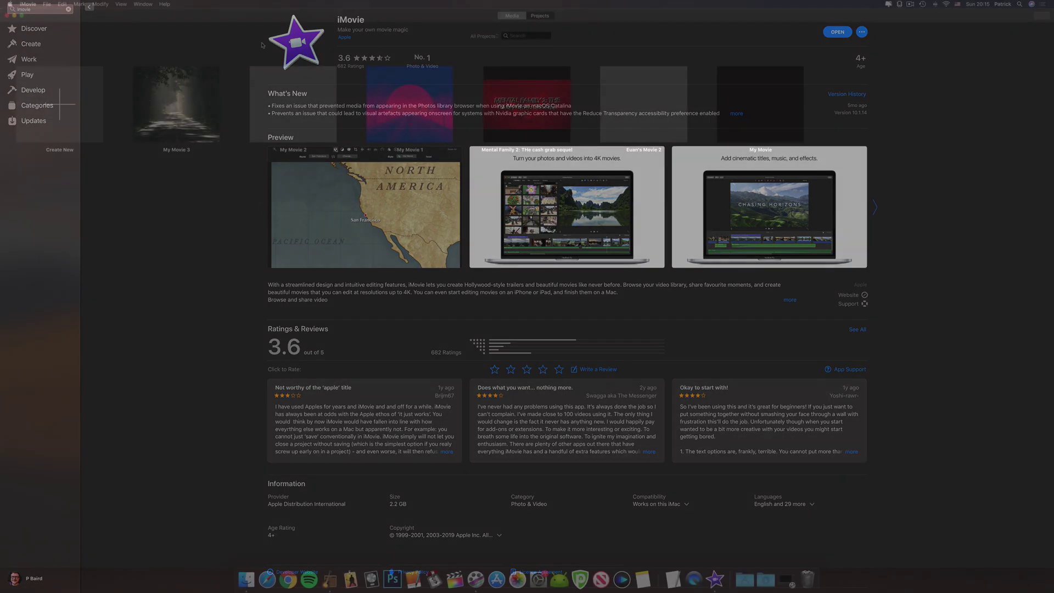
{"action": "left_click", "coordinate": [65, 112]}
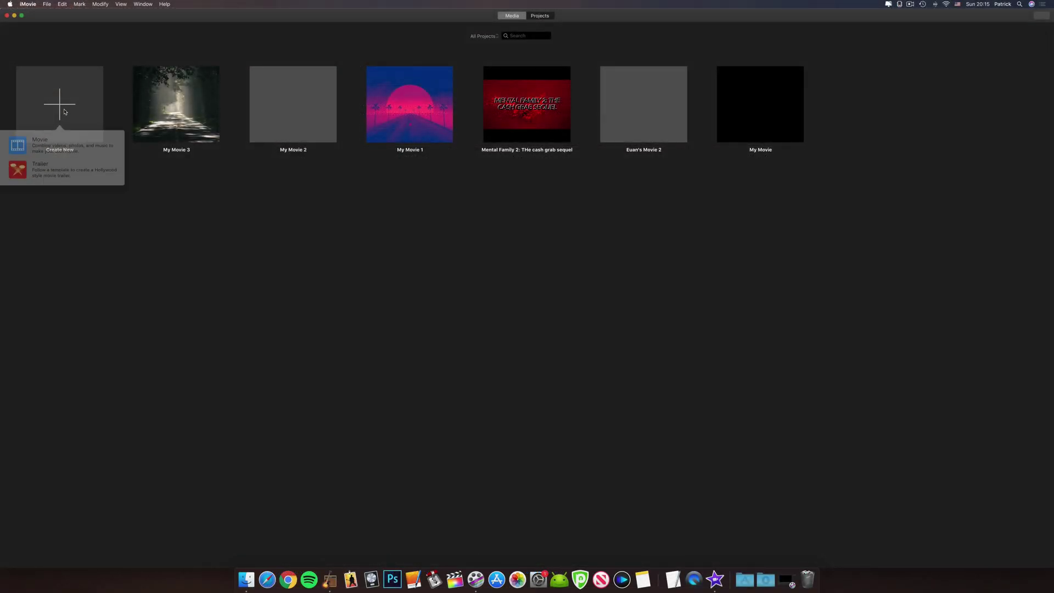
{"action": "left_click", "coordinate": [41, 142]}
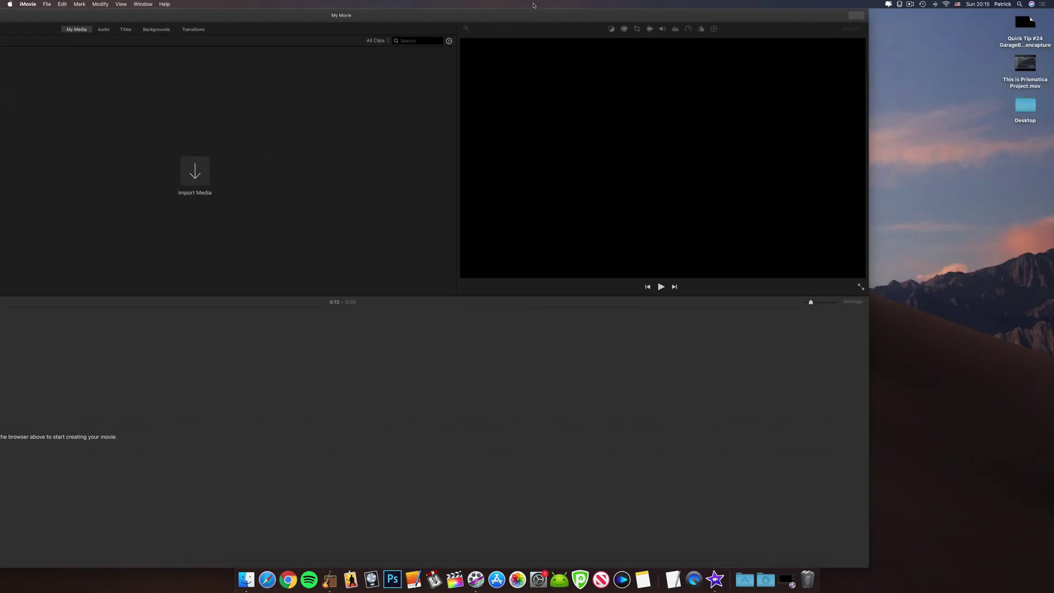
- Import "This is Prismatica Project.mov" from the desktop into the movie's media and enlarge the iMovie window
{"action": "left_click_drag", "start_coordinate": [1033, 66], "coordinate": [283, 144]}
{"action": "double_click", "coordinate": [321, 20]}
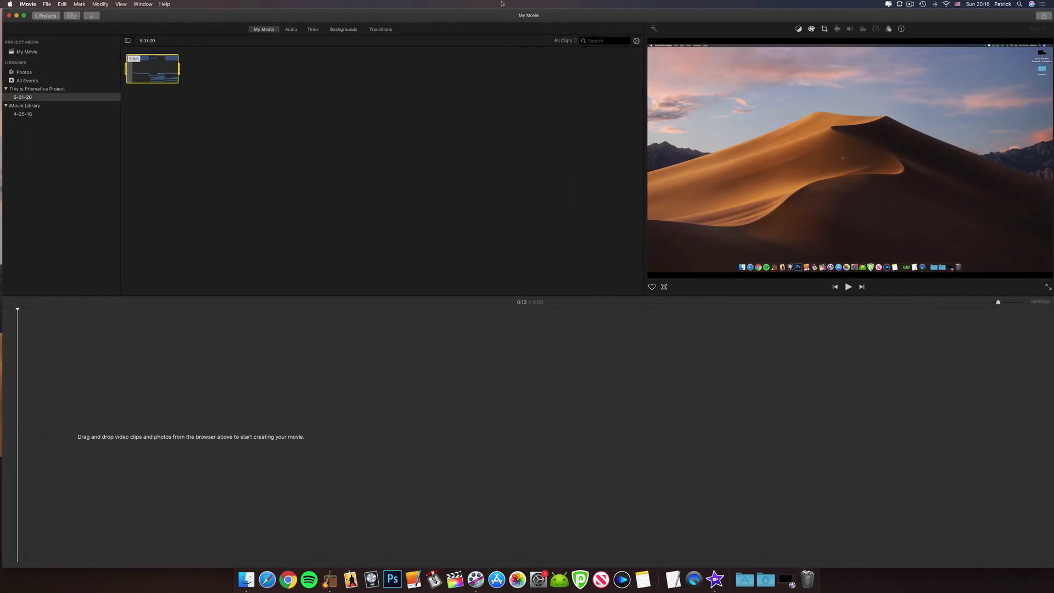
- Switch to GarageBand and export the song to the Desktop as an uncompressed 24-bit WAVE file
{"action": "left_click", "coordinate": [14, 15]}
{"action": "left_click", "coordinate": [318, 581]}
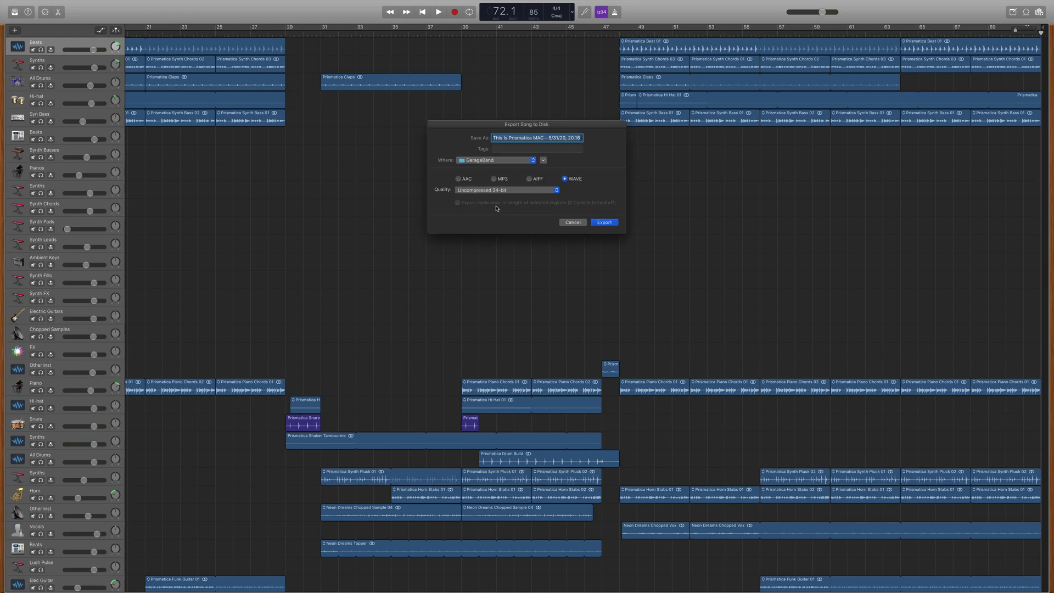
{"action": "left_click", "coordinate": [485, 163]}
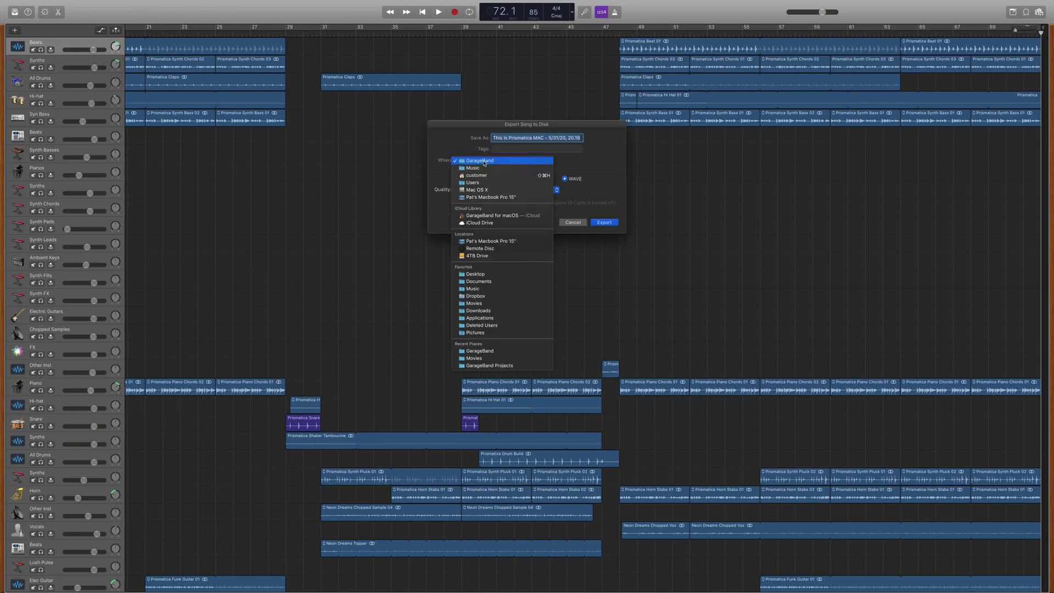
{"action": "left_click", "coordinate": [499, 275]}
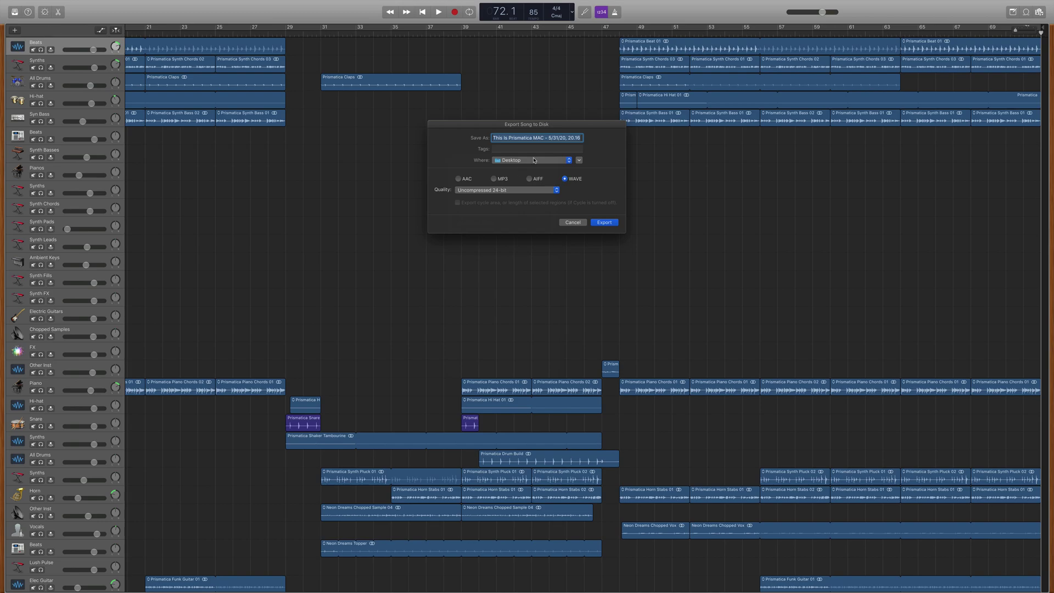
{"action": "left_click", "coordinate": [615, 223]}
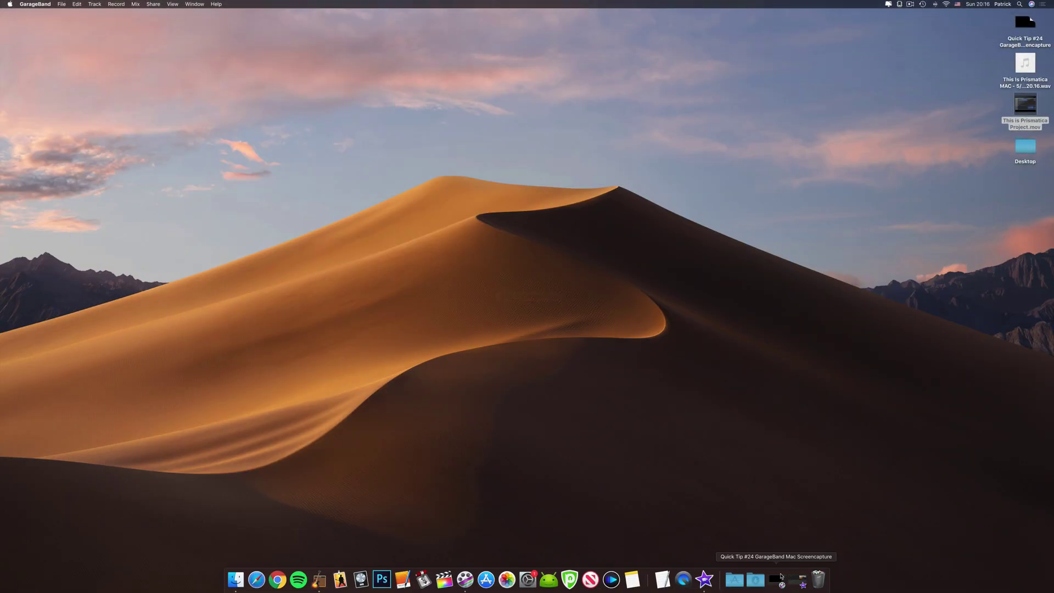
- Return to iMovie and import the exported Prismatica WAV file from the desktop into the movie's media
{"action": "left_click", "coordinate": [704, 579]}
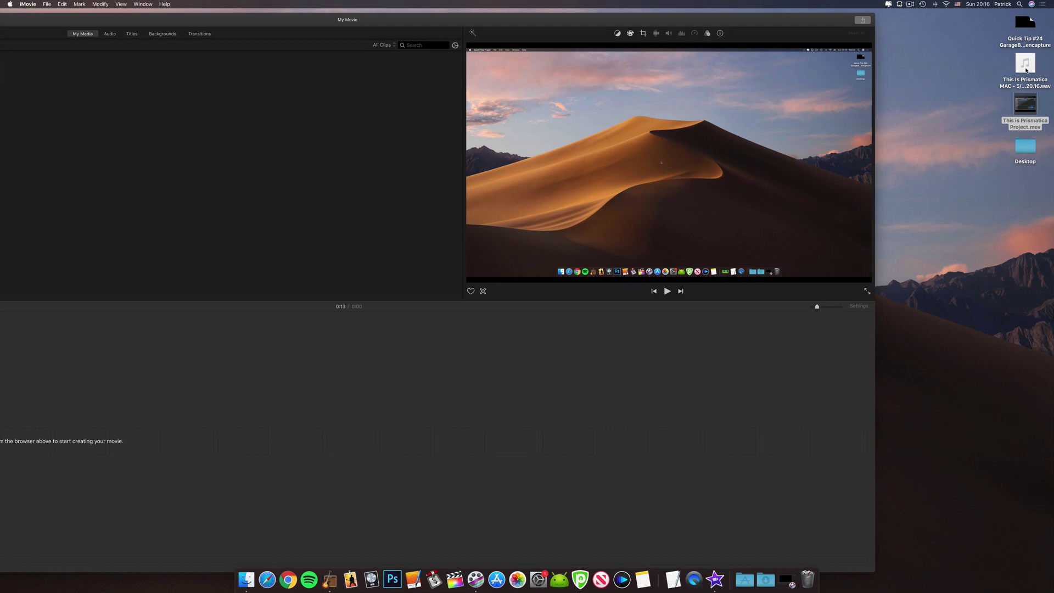
{"action": "left_click_drag", "start_coordinate": [1026, 71], "coordinate": [214, 134]}
{"action": "left_click_drag", "start_coordinate": [406, 20], "coordinate": [566, 6]}
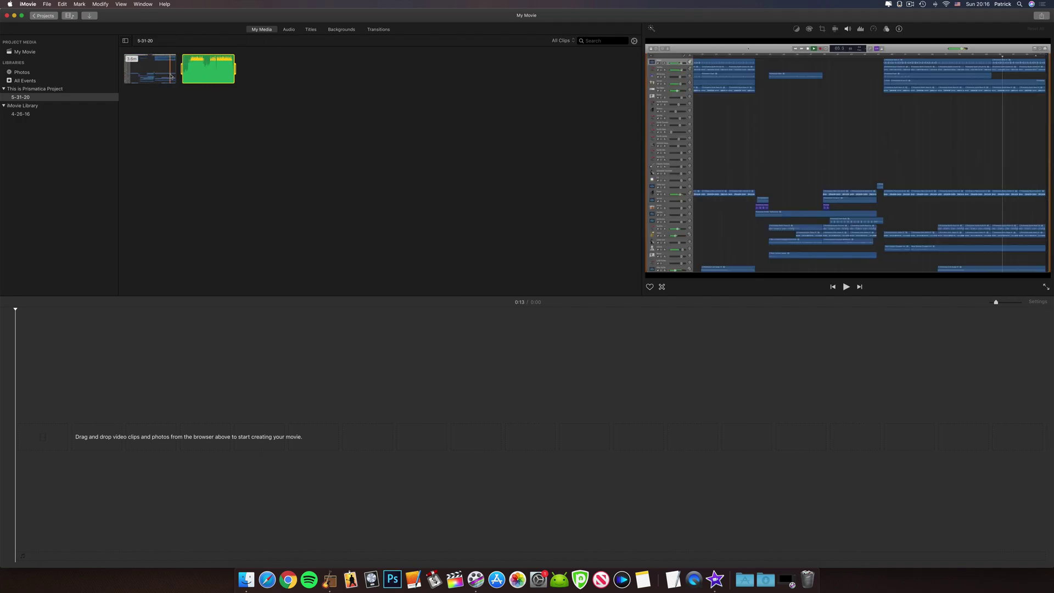
- Place the screen recording on the timeline and attach the song audio beneath it where the project starts playing, about 0:09
{"action": "left_click_drag", "start_coordinate": [157, 72], "coordinate": [76, 441]}
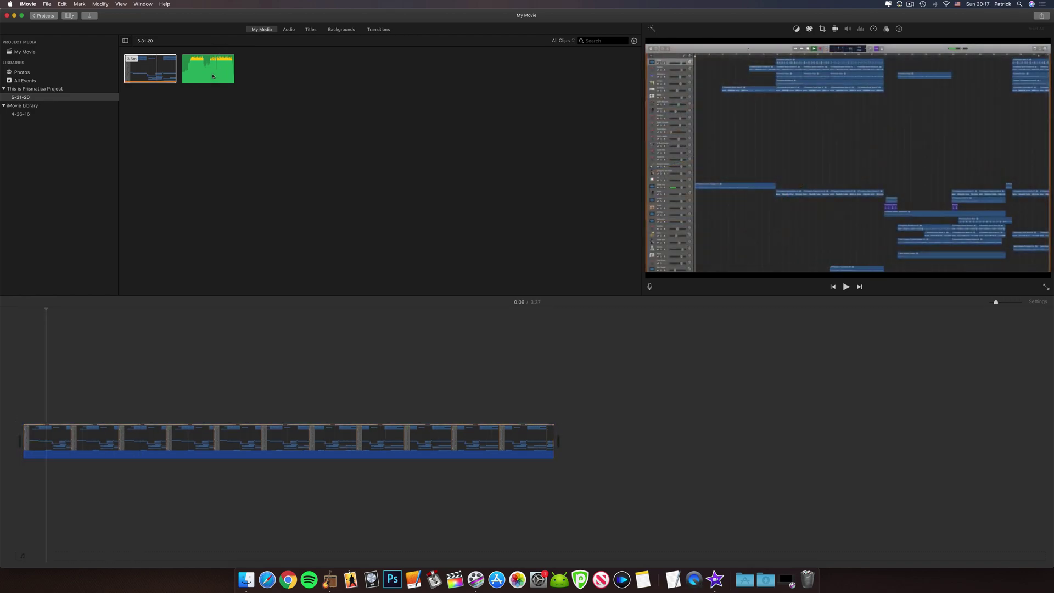
{"action": "left_click_drag", "start_coordinate": [191, 328], "coordinate": [50, 395]}
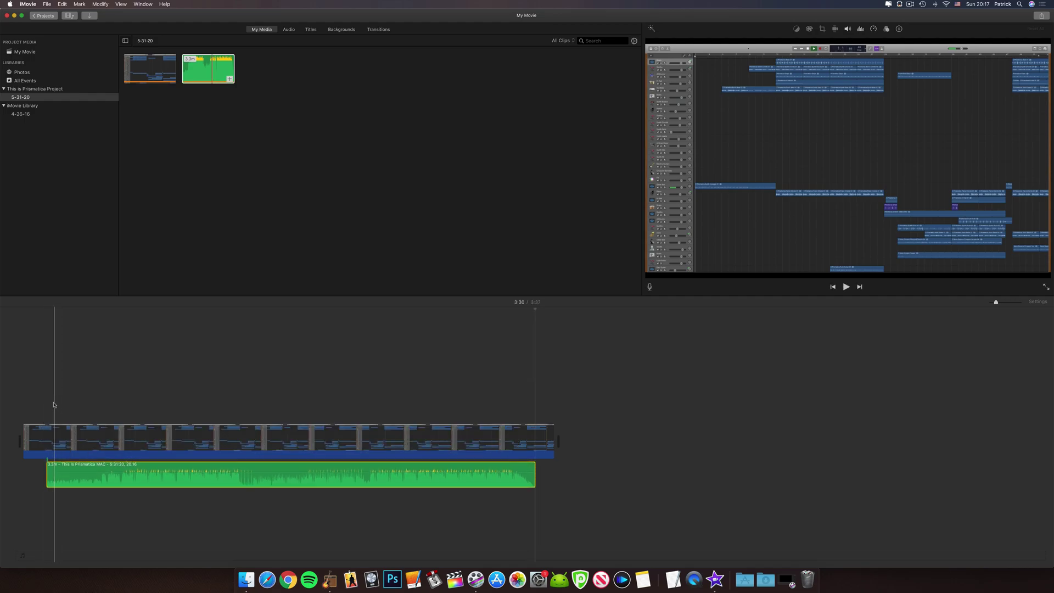
- Play the movie full screen from the start of the song clip, about 0:09, to check the audio sync
{"action": "left_click", "coordinate": [47, 406]}
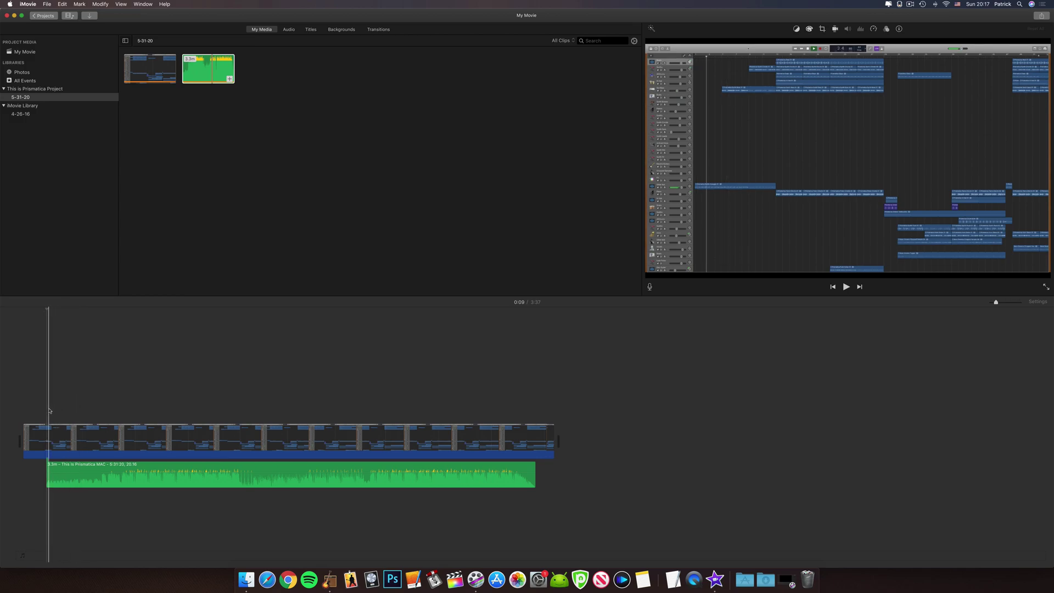
{"action": "key", "text": "space"}
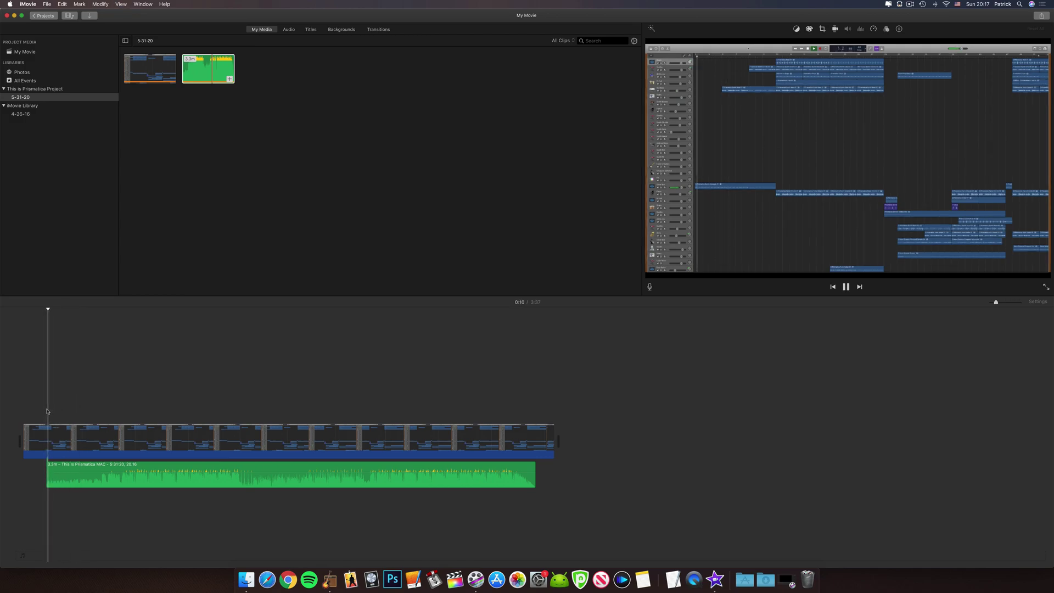
{"action": "left_click", "coordinate": [1046, 287]}
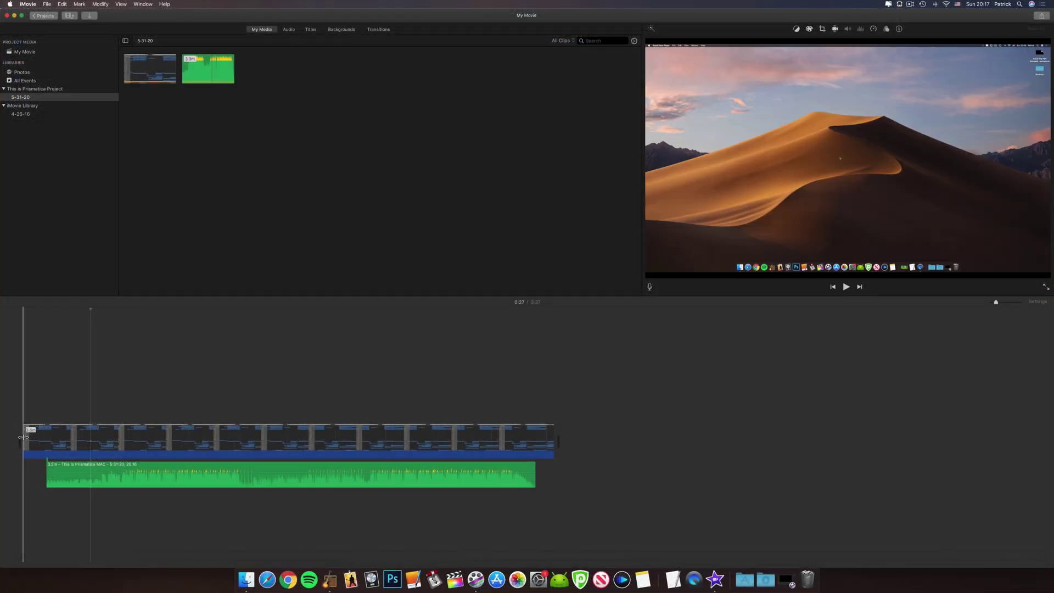
- Trim the start and end of the screen recording on the timeline to match the song clip's start and end
{"action": "left_click_drag", "start_coordinate": [24, 437], "coordinate": [49, 438]}
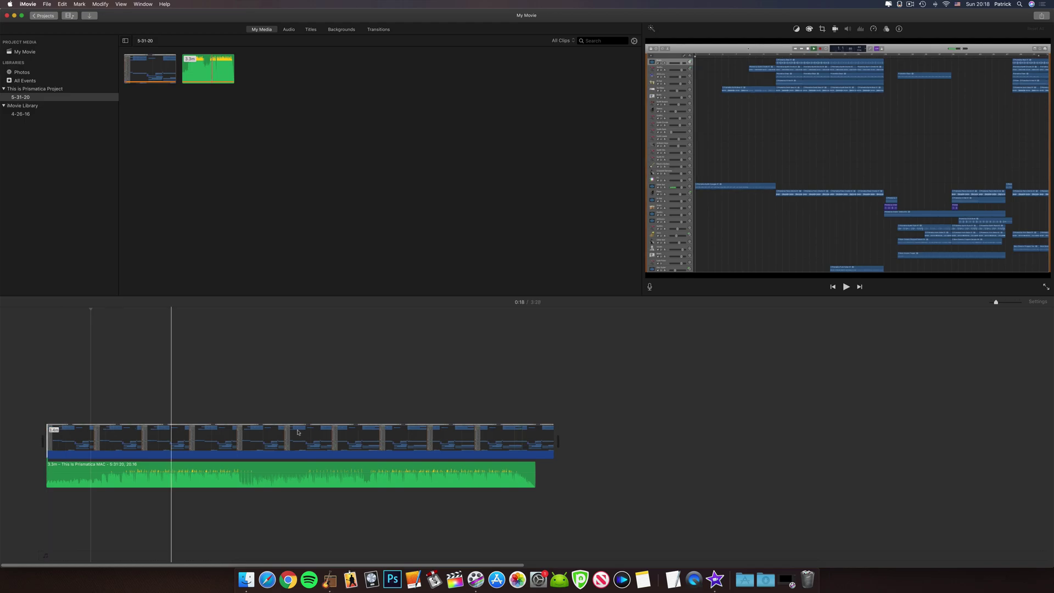
{"action": "left_click_drag", "start_coordinate": [552, 439], "coordinate": [535, 439]}
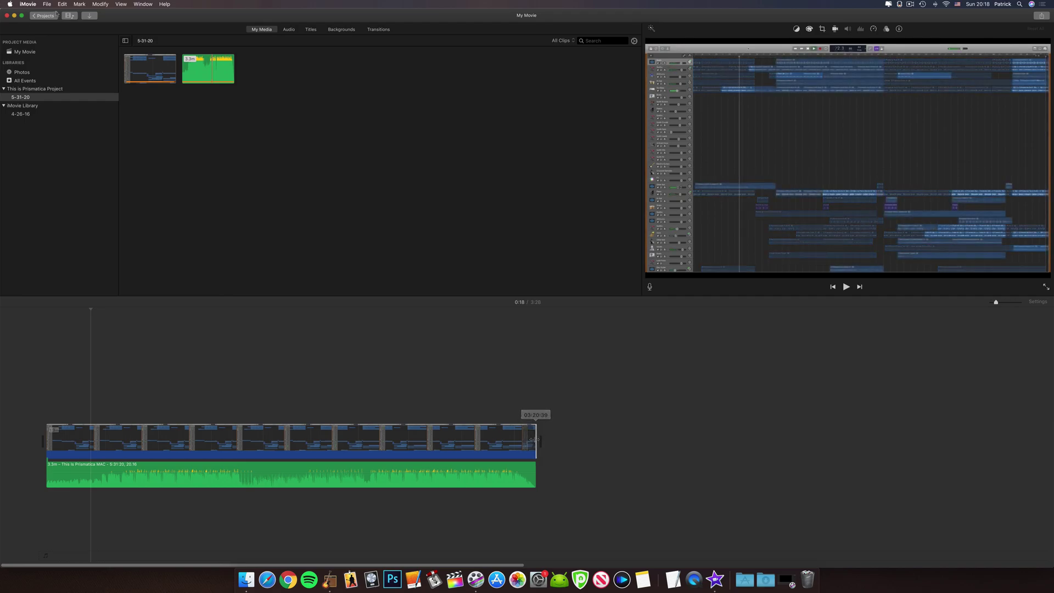
- Export the movie as a file titled "This is Prismatica" to the Desktop, with video and audio at 720p 60 and Best (ProRes) quality
{"action": "left_click", "coordinate": [48, 3]}
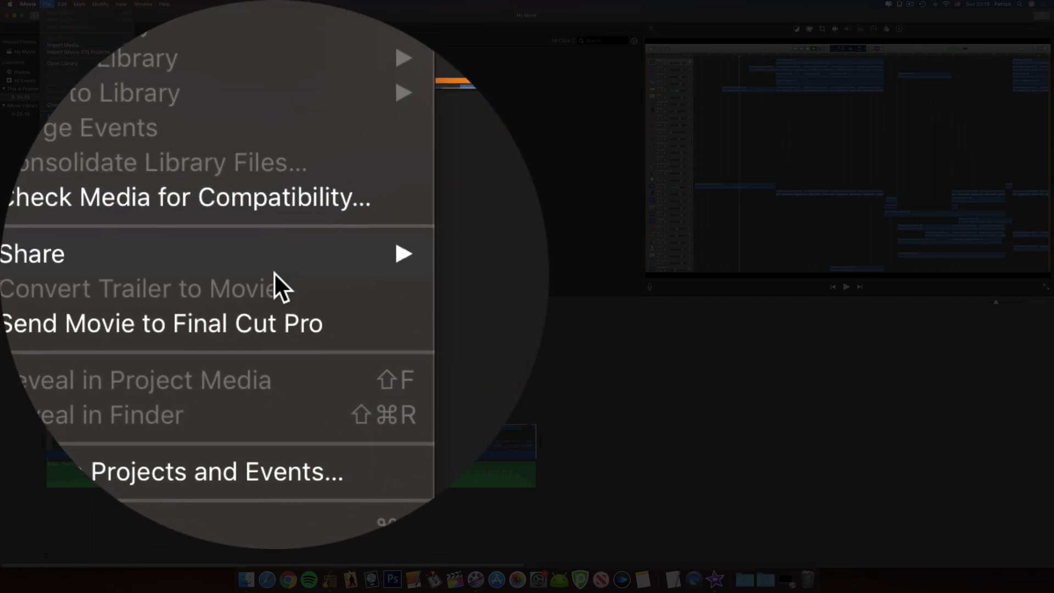
{"action": "mouse_move", "coordinate": [103, 116]}
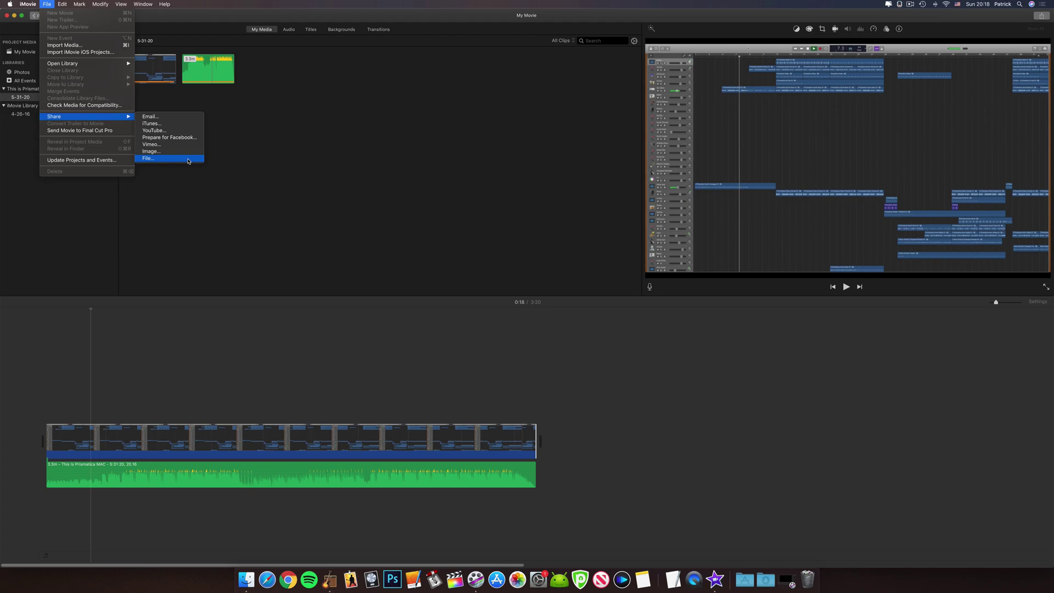
{"action": "left_click", "coordinate": [188, 160]}
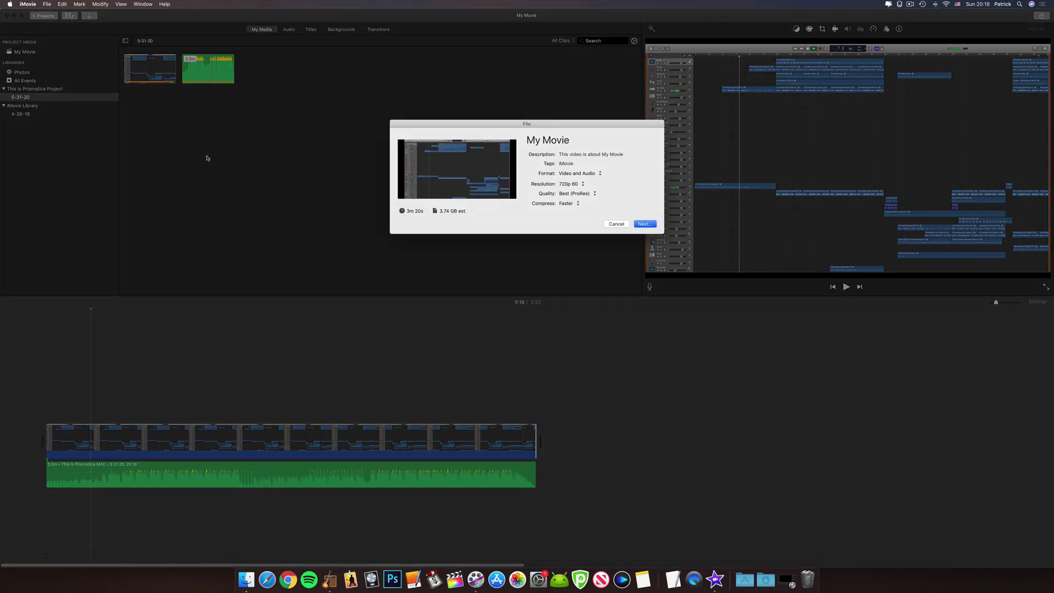
{"action": "left_click", "coordinate": [583, 156]}
{"action": "key", "text": "shift+Tab"}
{"action": "type", "text": "This is Prismatica"}
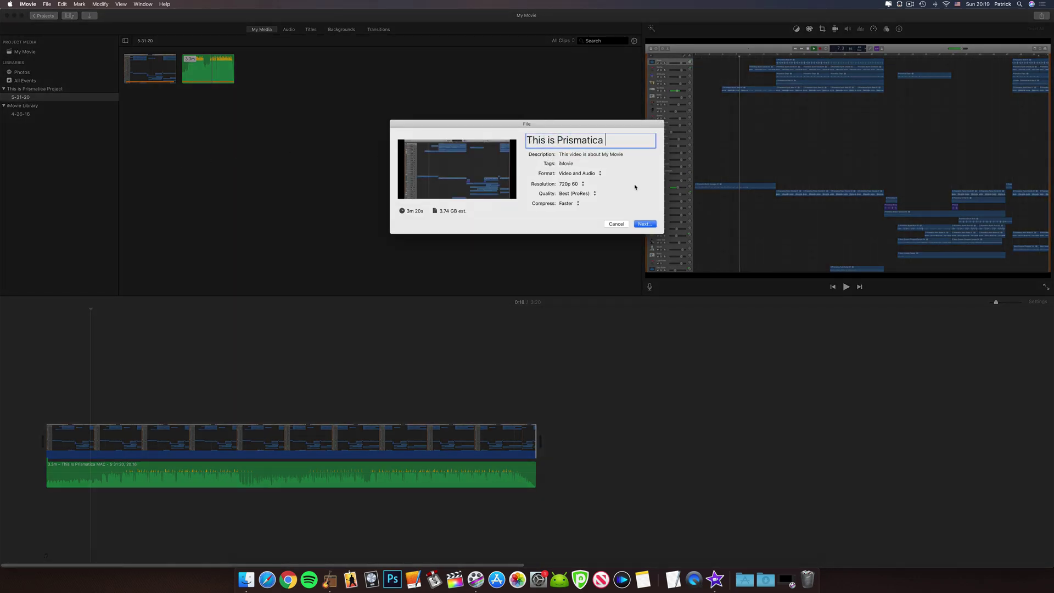
{"action": "left_click", "coordinate": [645, 224]}
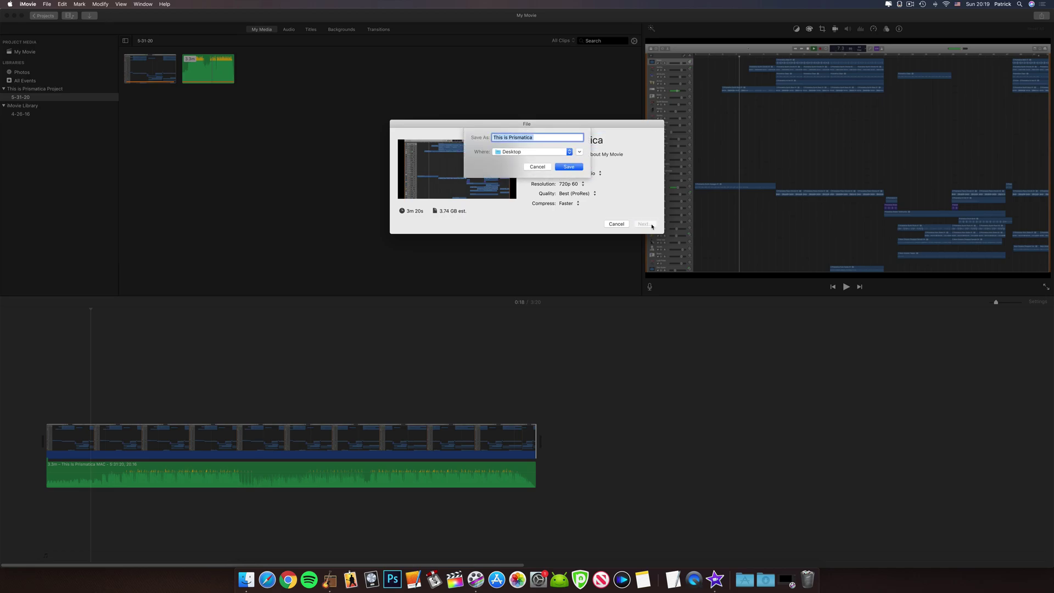
{"action": "left_click", "coordinate": [568, 166]}
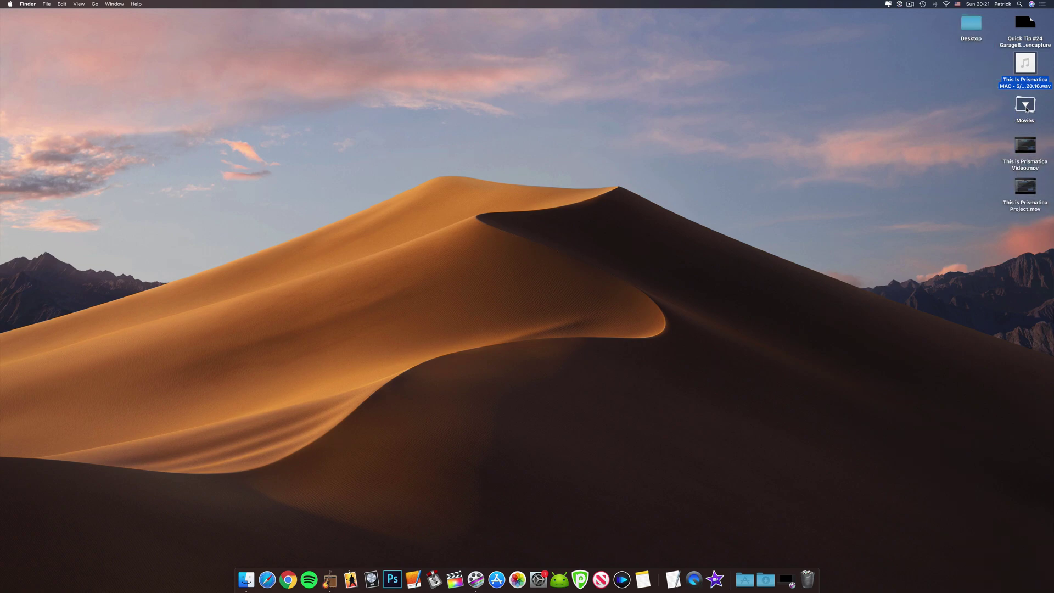
- Open the exported "This is Prismatica Video.mov" from the desktop in QuickTime Player and play it
{"action": "double_click", "coordinate": [1025, 146]}
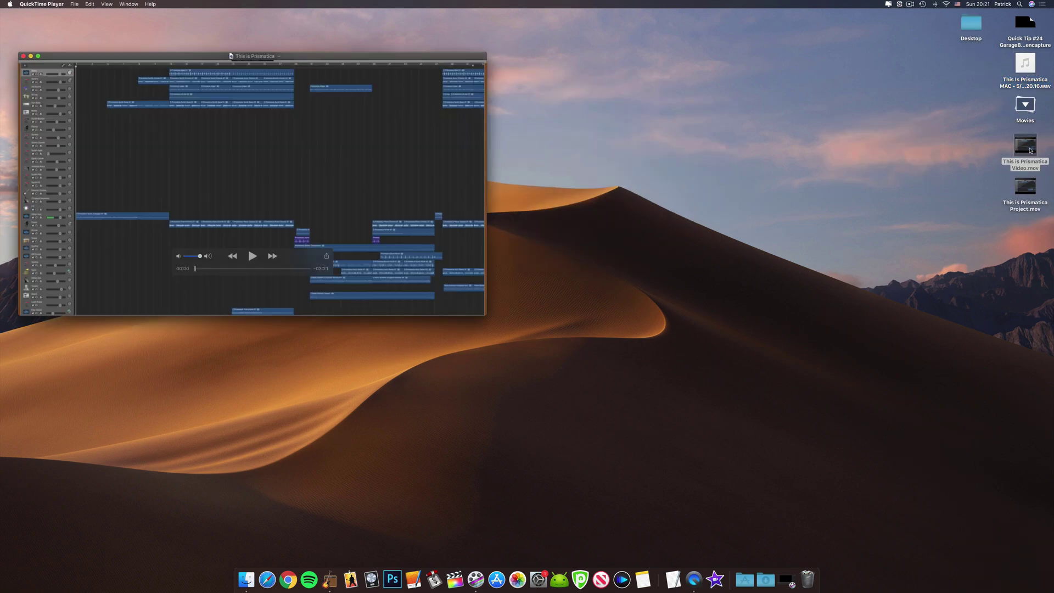
{"action": "left_click", "coordinate": [257, 254]}
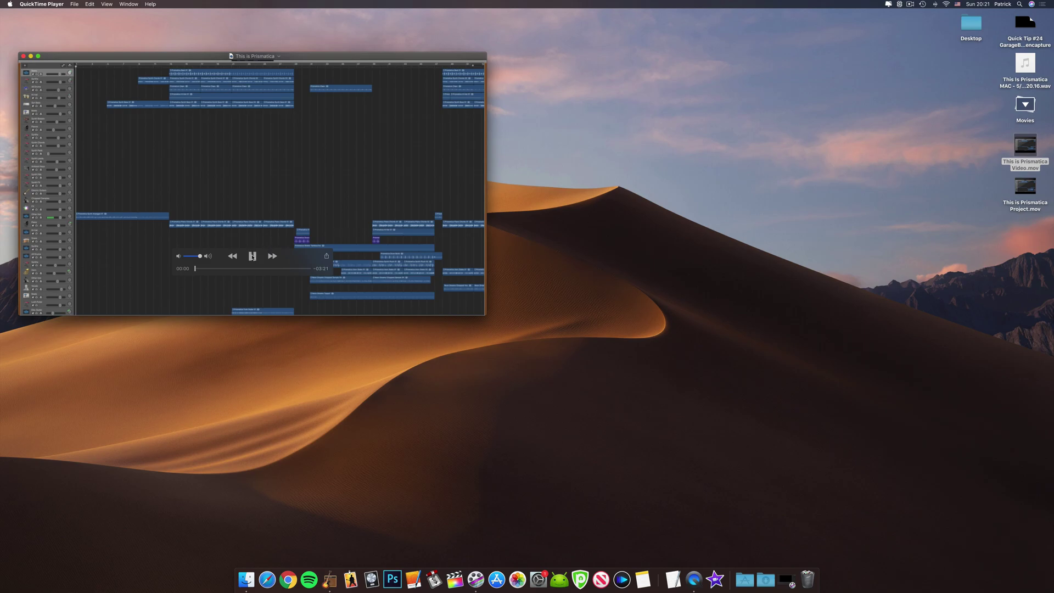